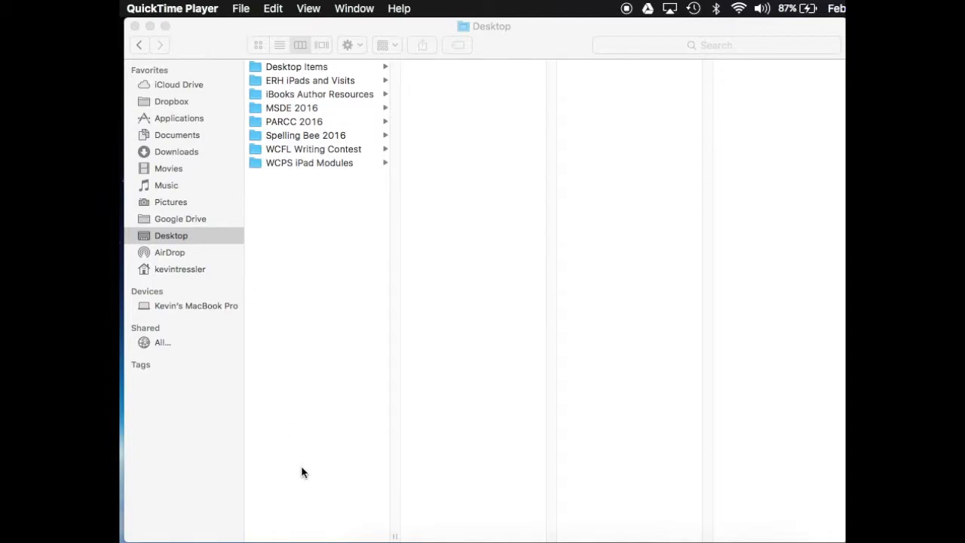
Switch to Finder and open its preferences
left_click(383, 538)
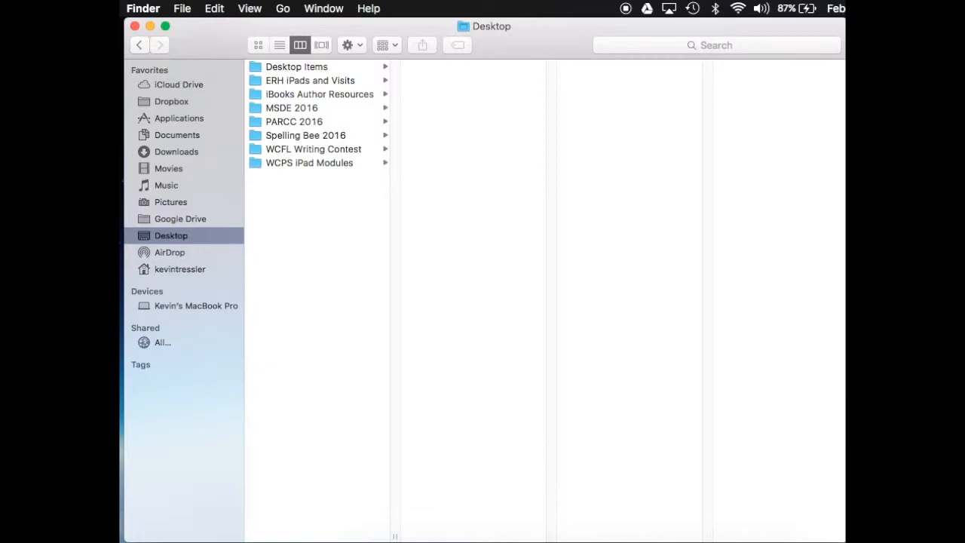
left_click(143, 8)
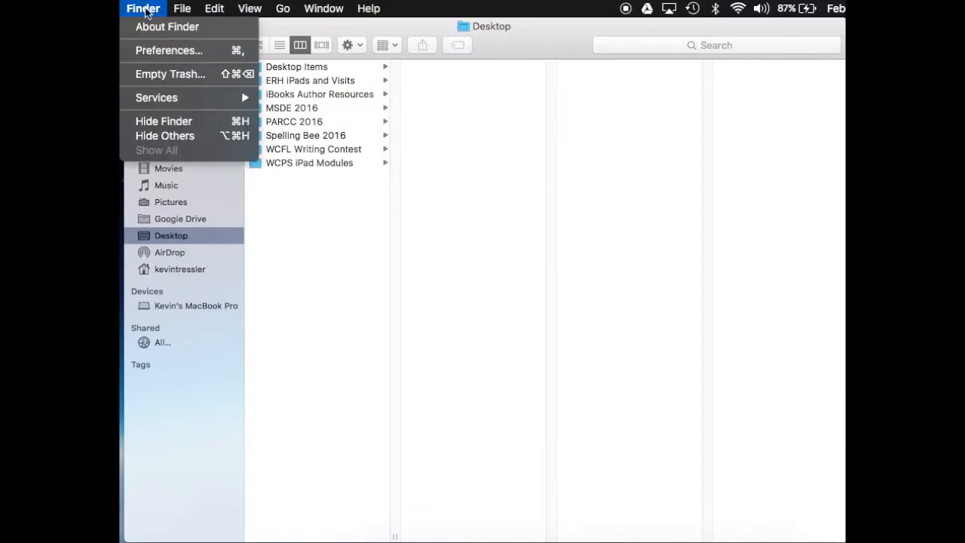
left_click(144, 53)
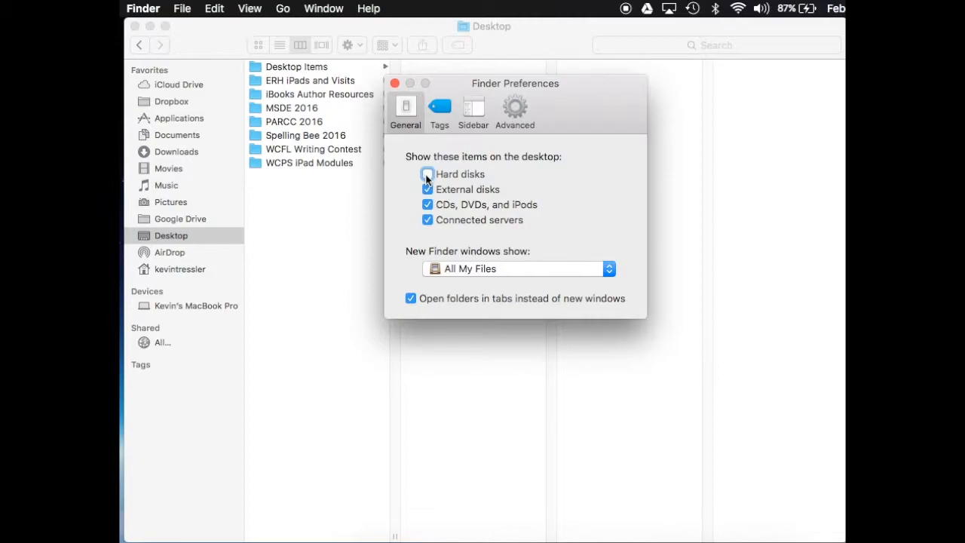
Review the list of tags shown in the sidebar in the Tags preferences
left_click(440, 111)
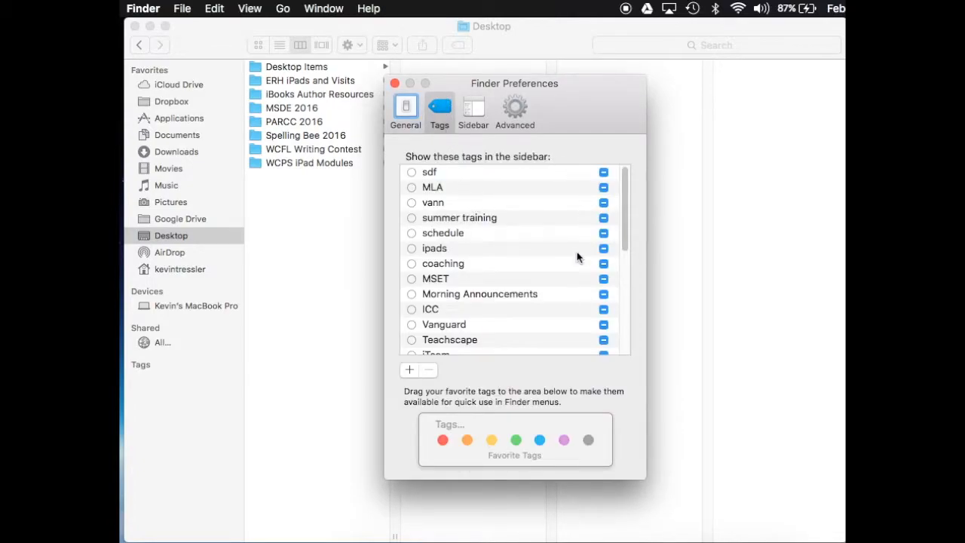
scroll(557, 306, "down", 5)
scroll(557, 307, "down", 1)
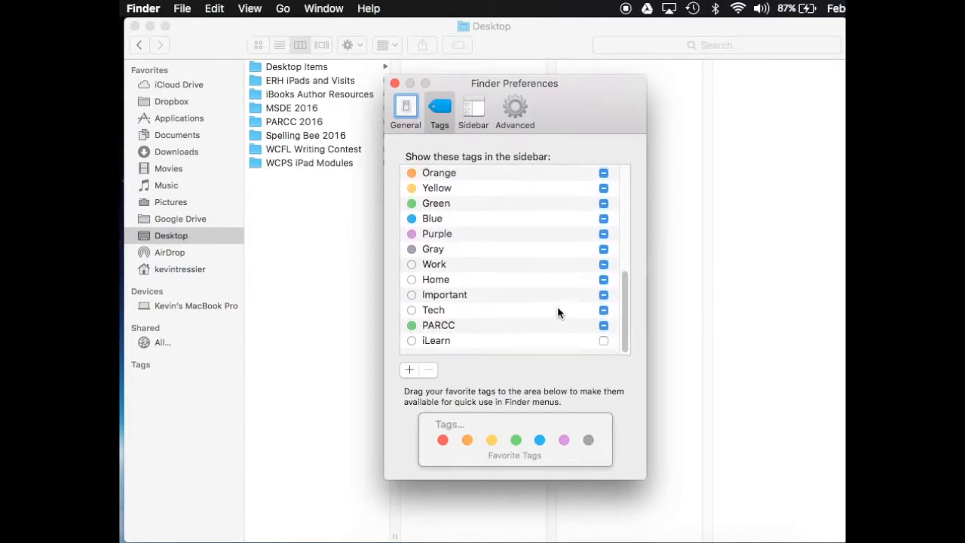
scroll(557, 310, "up", 3)
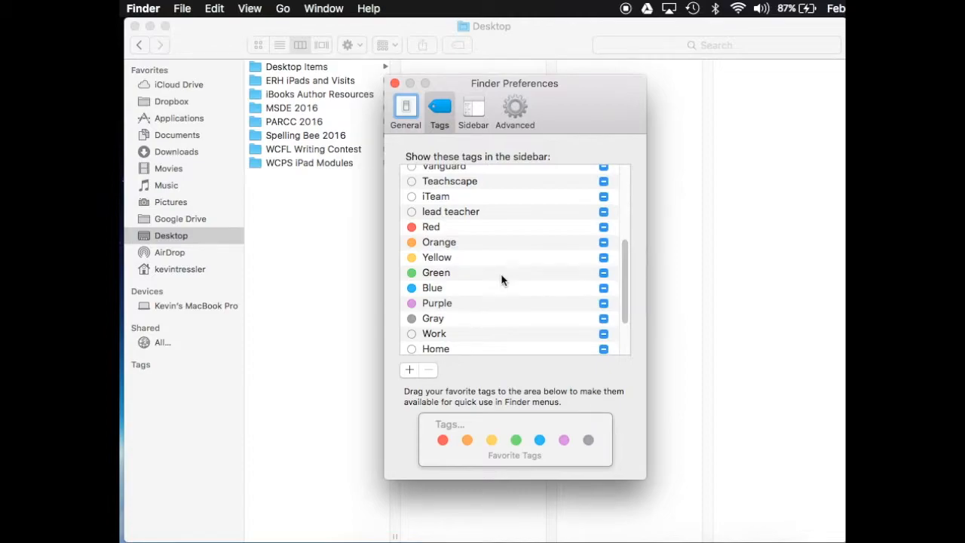
scroll(520, 329, "up", 5)
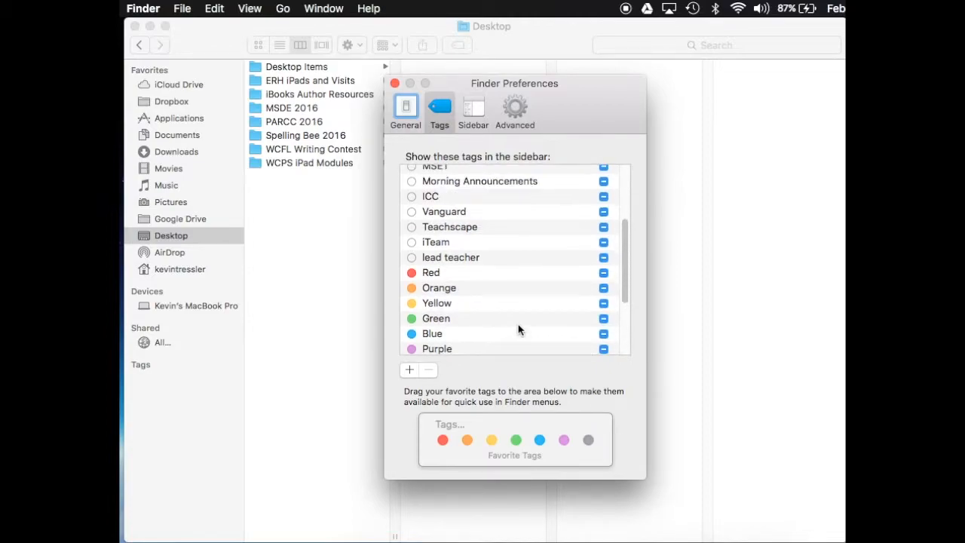
Hide the home folder from the sidebar in the Sidebar preferences and show it again
left_click(470, 119)
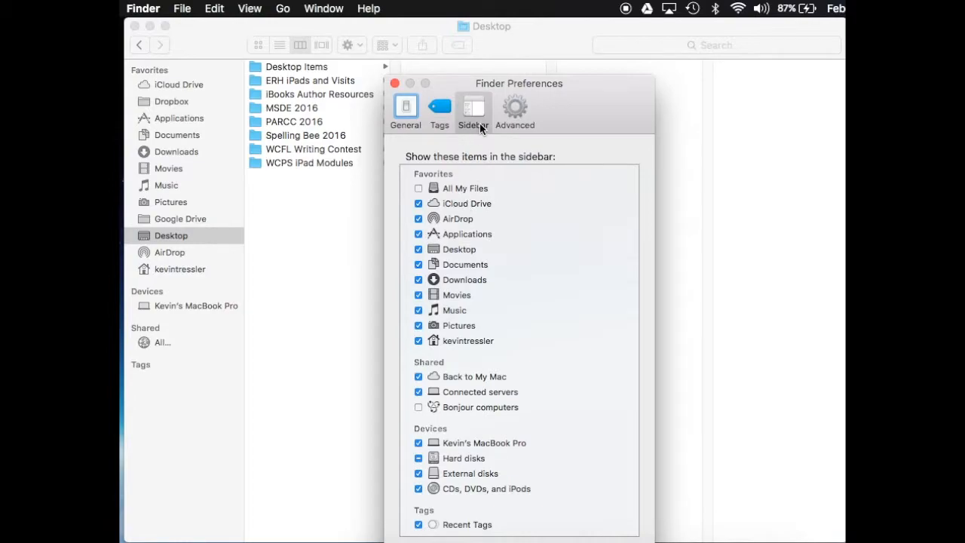
left_click_drag(589, 93, 455, 35)
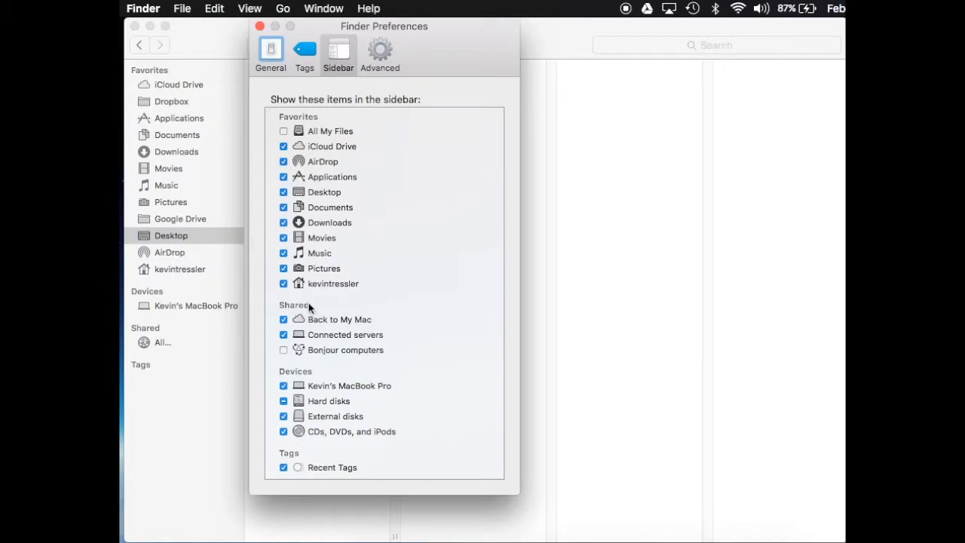
left_click(282, 283)
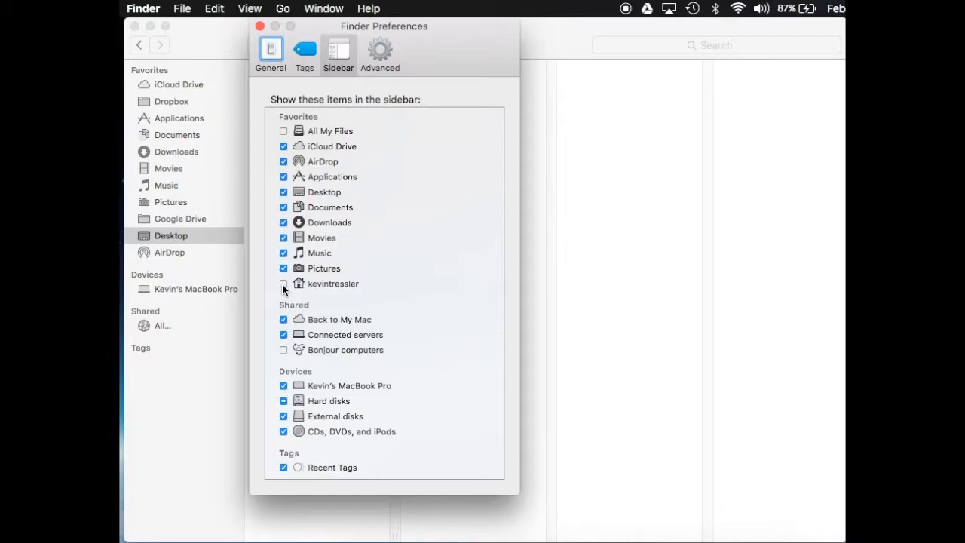
left_click(283, 284)
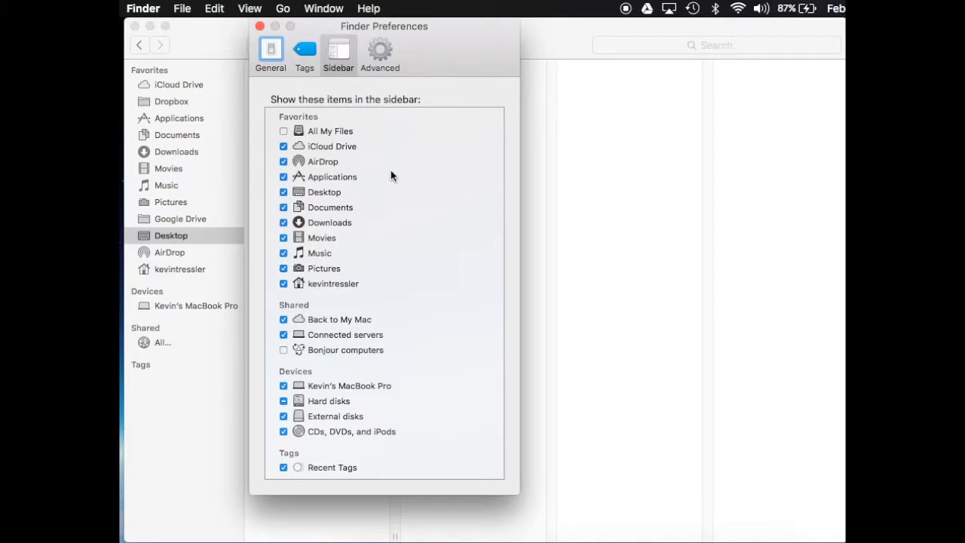
Review the Advanced and General preferences and close the preferences window
left_click(385, 50)
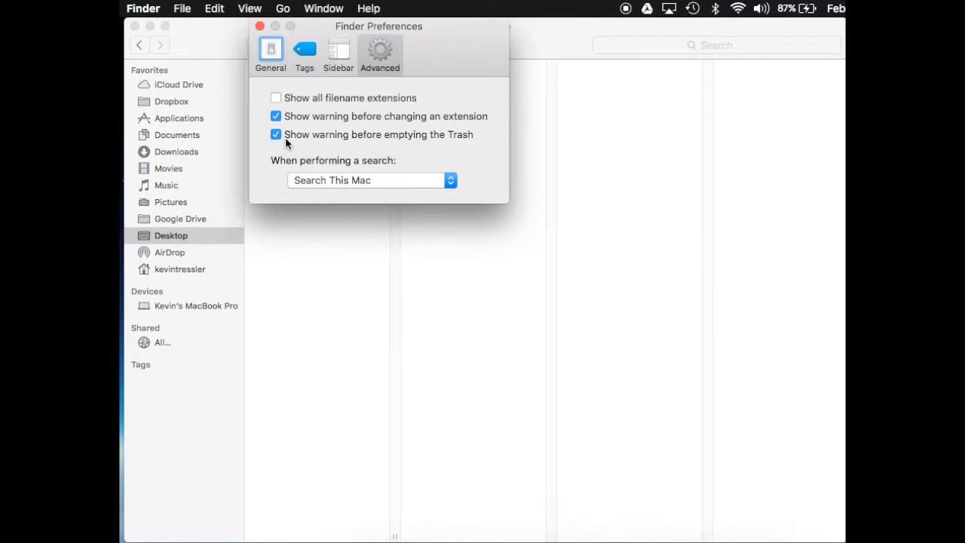
left_click(269, 48)
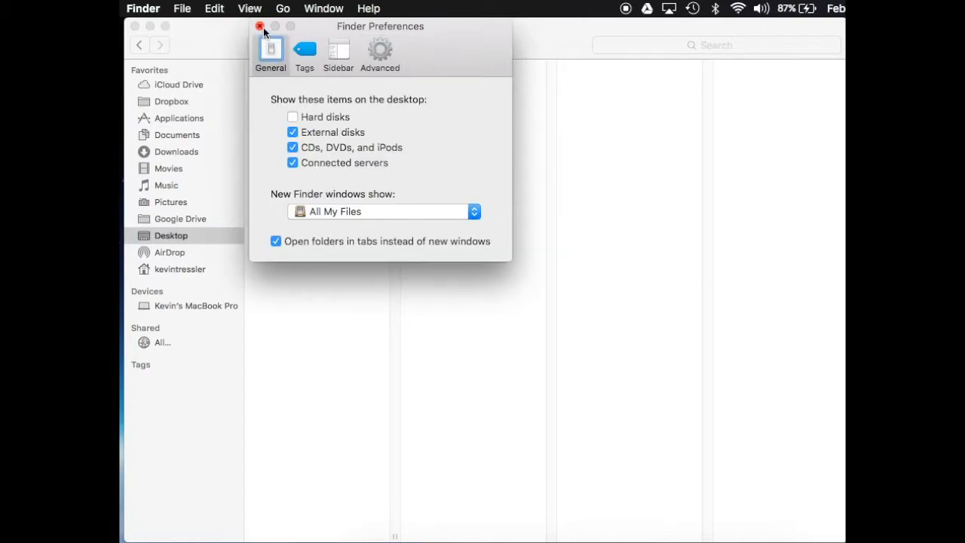
left_click(261, 27)
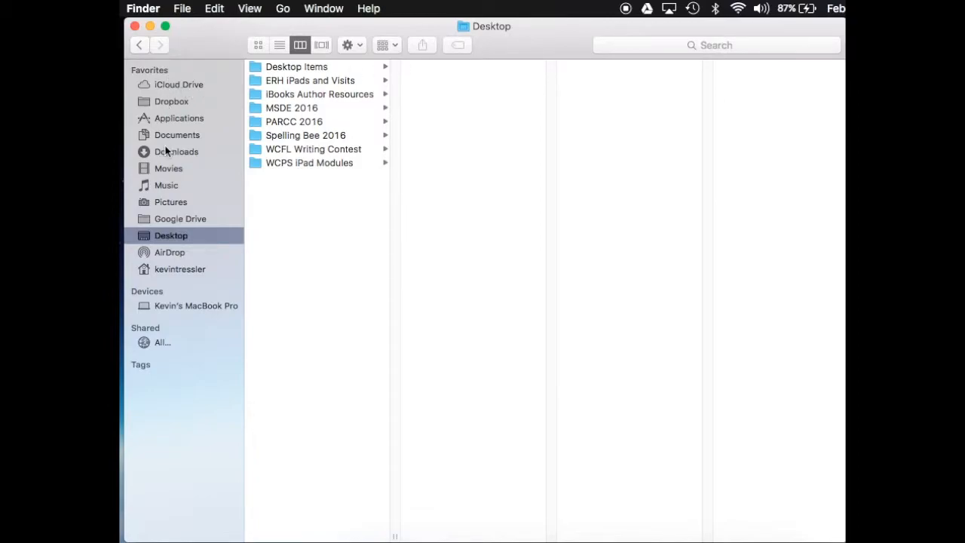
Open AirDrop and view the options for who can discover this Mac, leaving the choice as it is
left_click(169, 252)
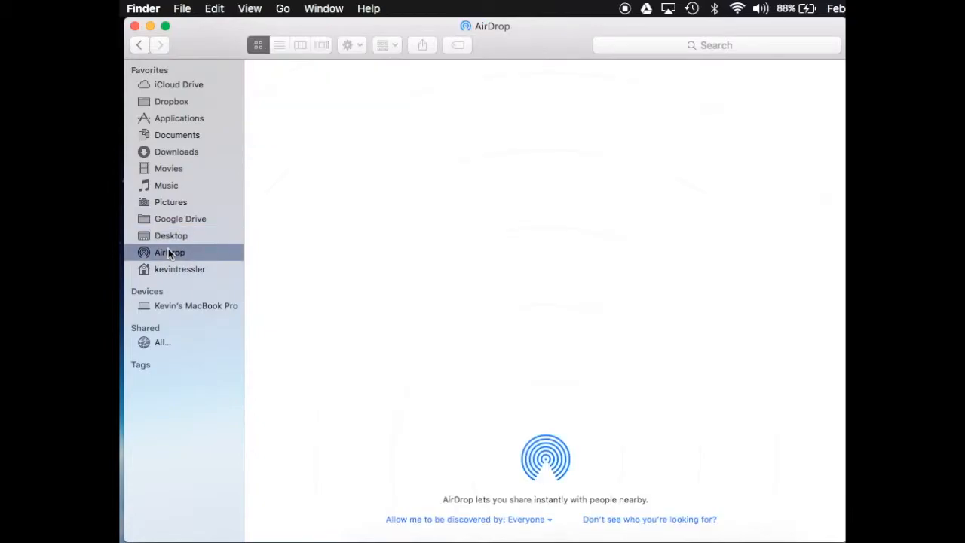
left_click(532, 519)
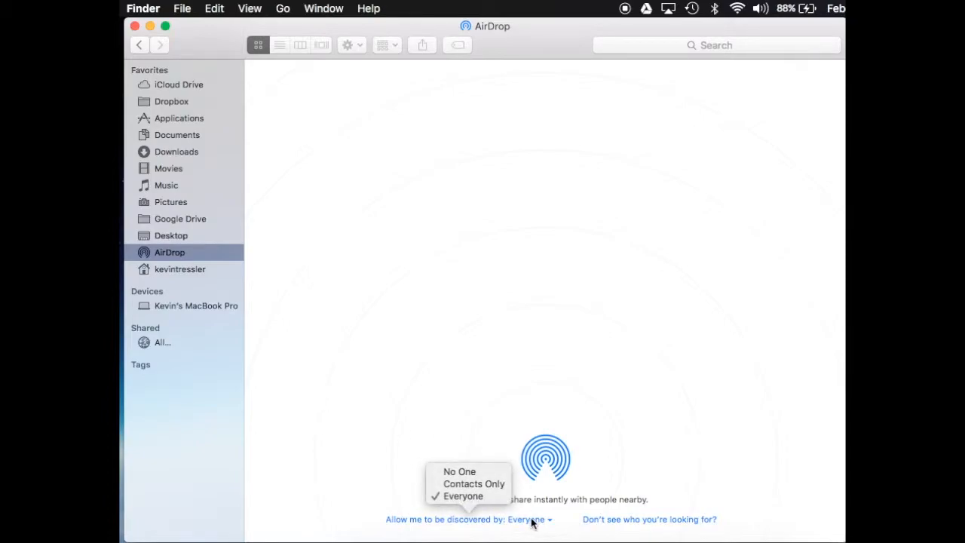
left_click(348, 363)
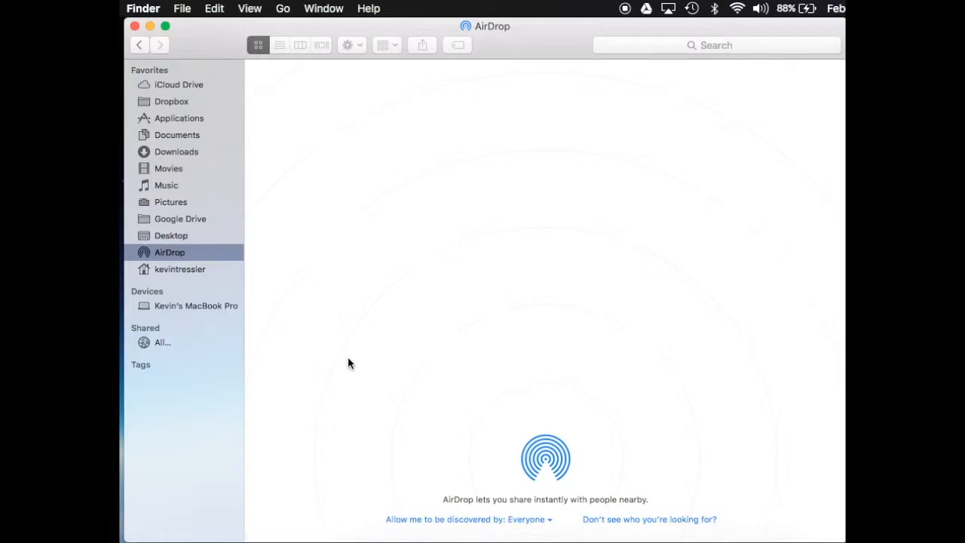
View the contents of the MacBook Pro device, and collapse and expand the Favorites section of the sidebar
left_click(173, 306)
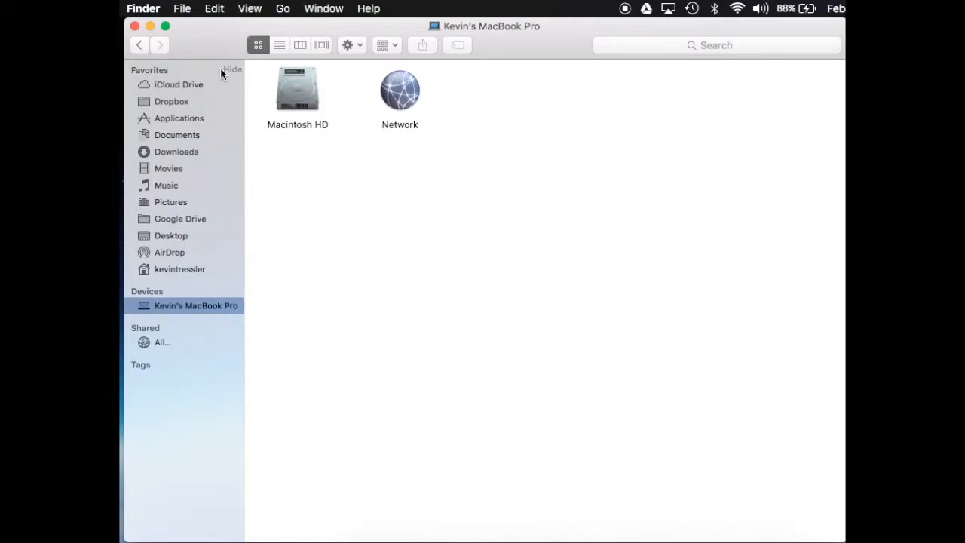
left_click(231, 70)
left_click(230, 70)
Browse the Applications, iCloud Drive, Dropbox, Google Drive and Desktop locations from the sidebar favorites
left_click(178, 122)
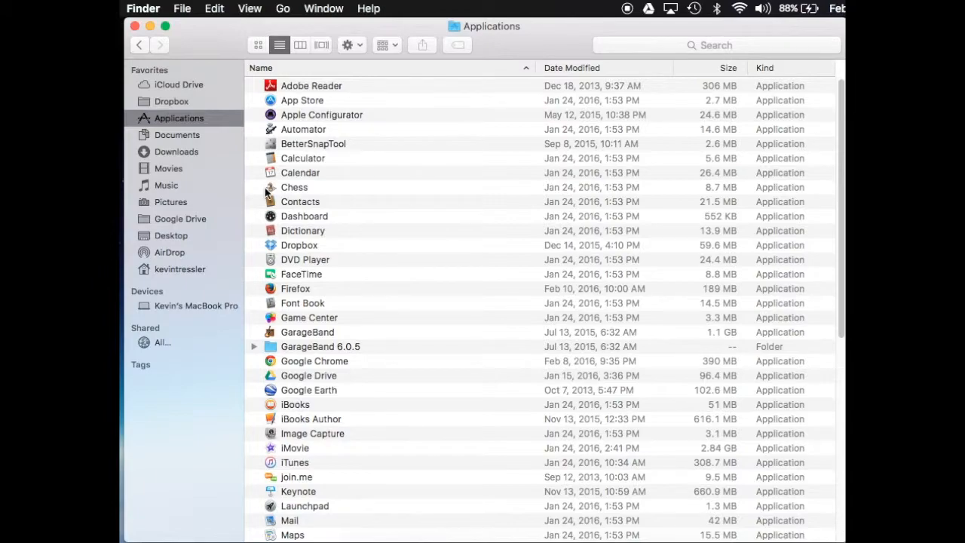
left_click(165, 87)
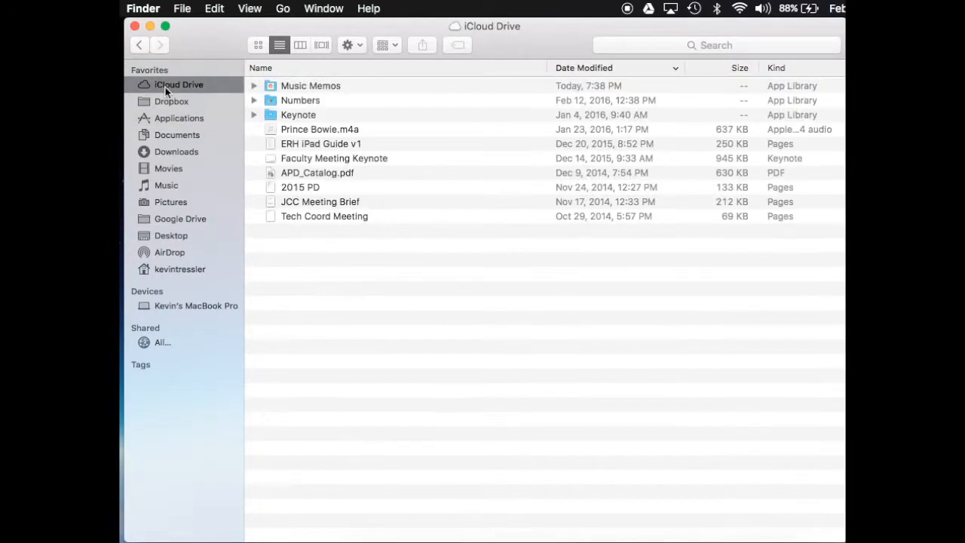
left_click(163, 108)
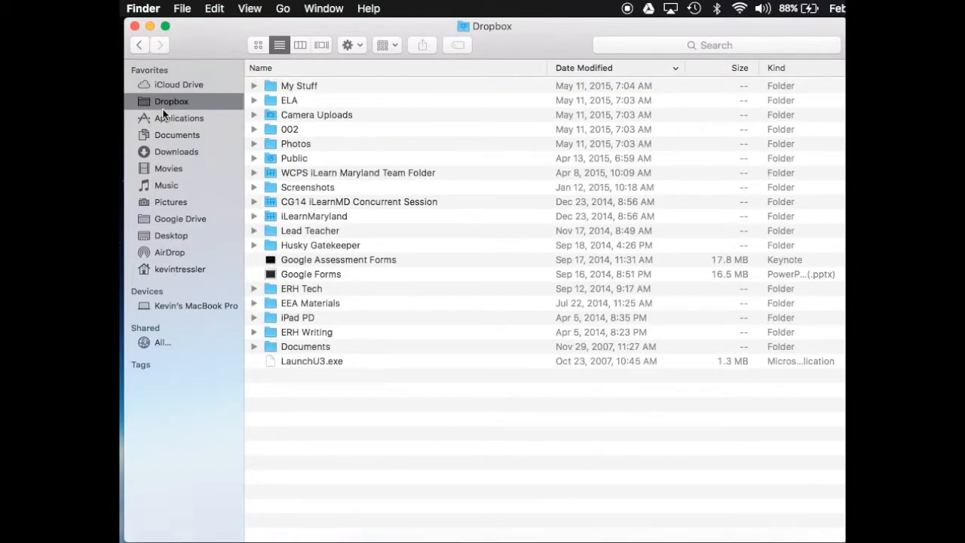
left_click(168, 219)
left_click(167, 236)
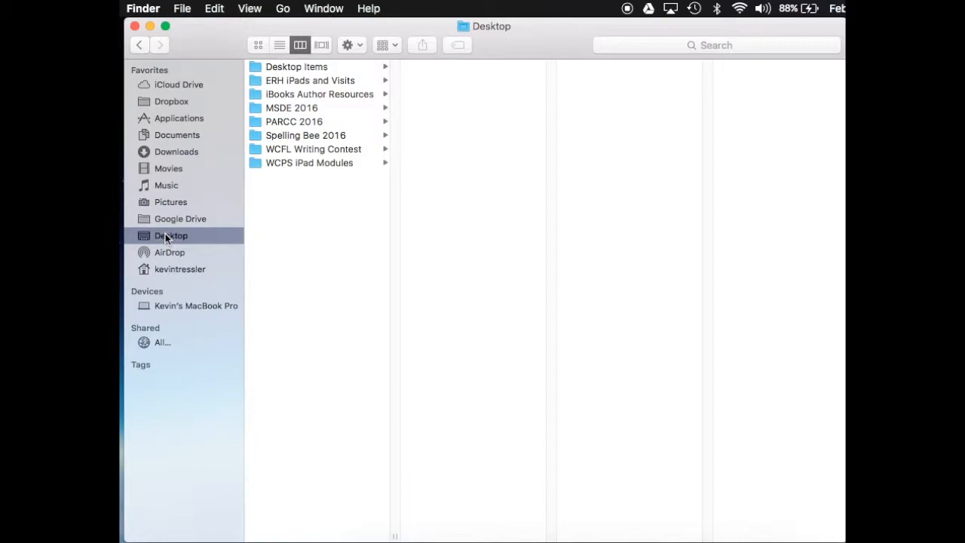
Display the Desktop folder as icons, as a list and in columns
left_click(258, 45)
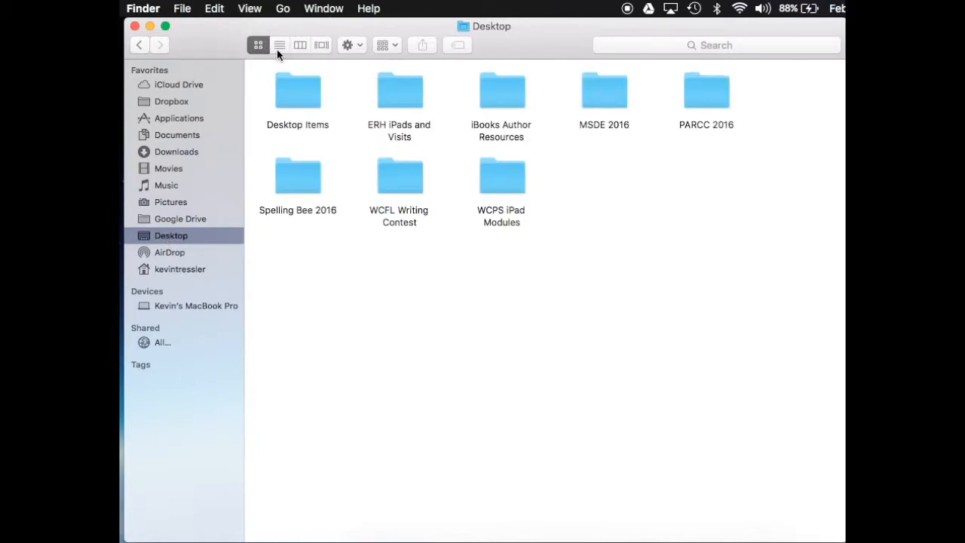
left_click(278, 47)
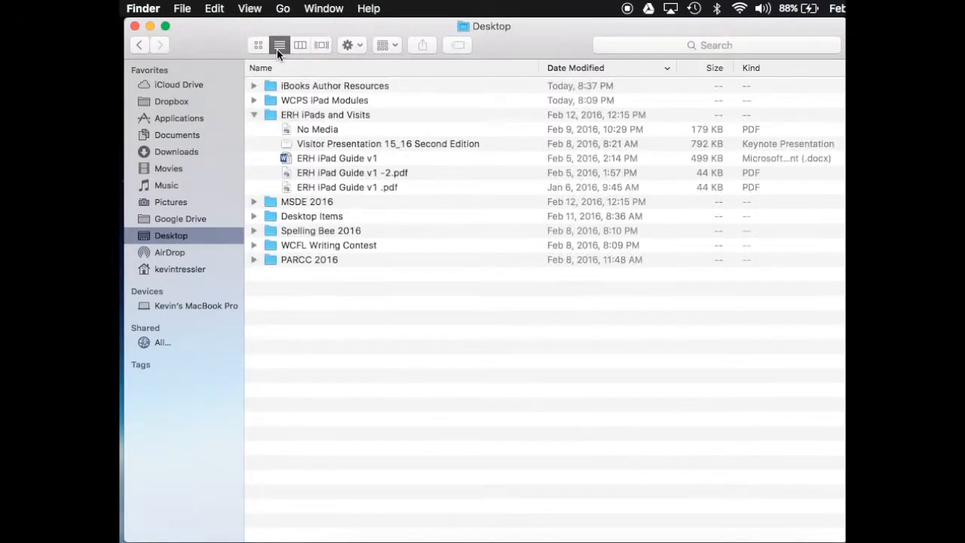
left_click(303, 48)
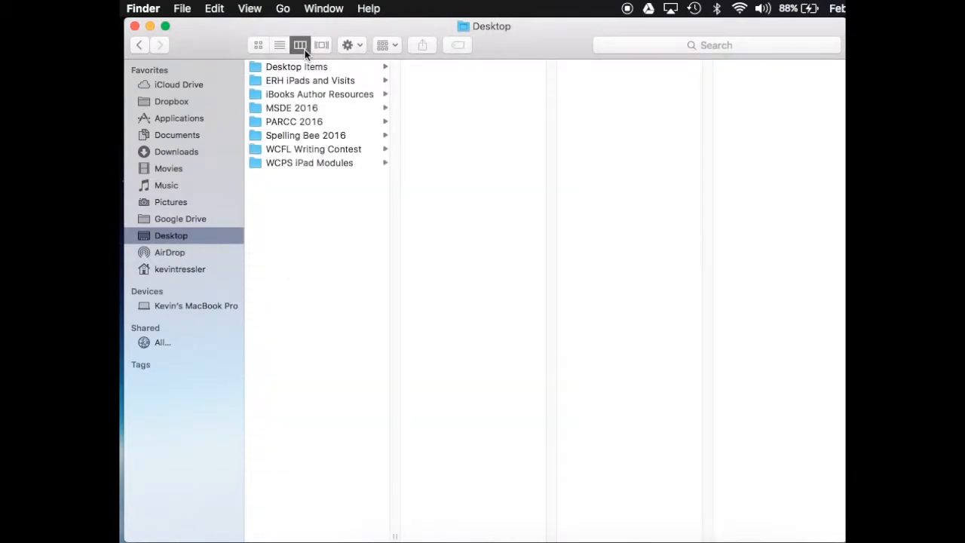
View iCloud Drive, return to the Desktop folder and compare its Cover Flow, list and column views, ending in columns
left_click(183, 88)
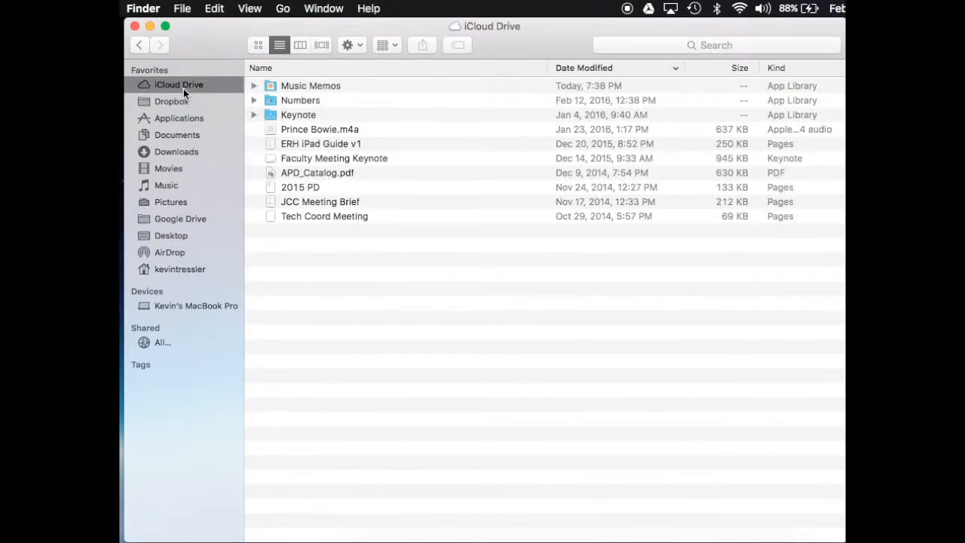
left_click(170, 238)
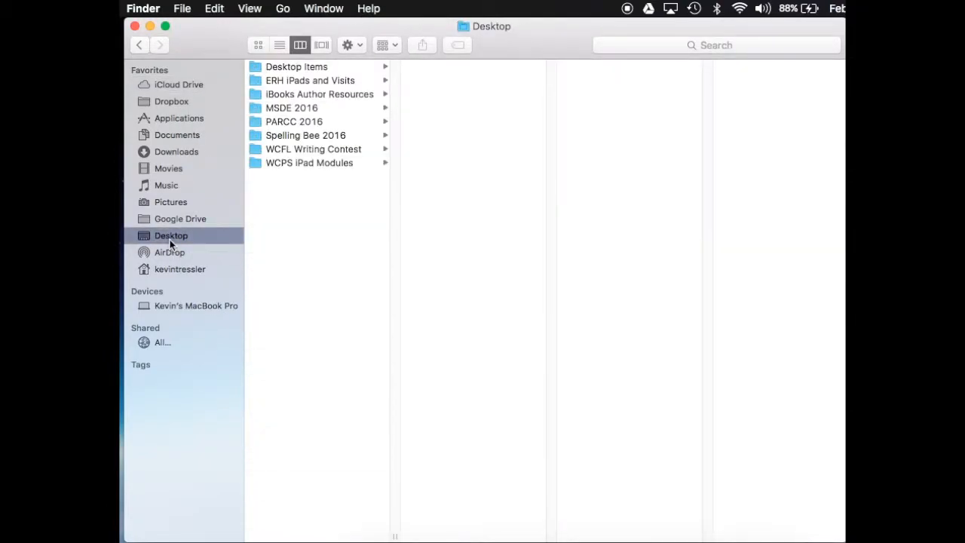
left_click(322, 46)
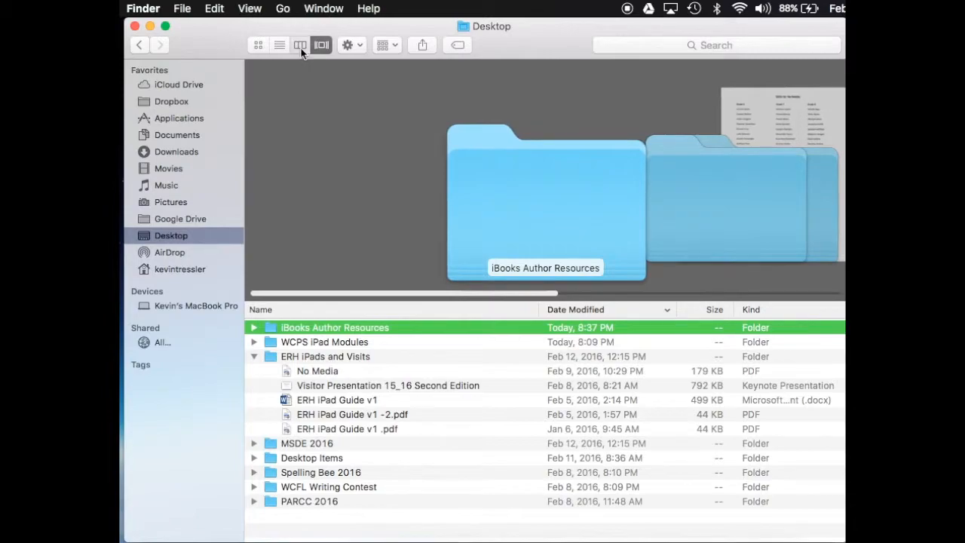
left_click(300, 46)
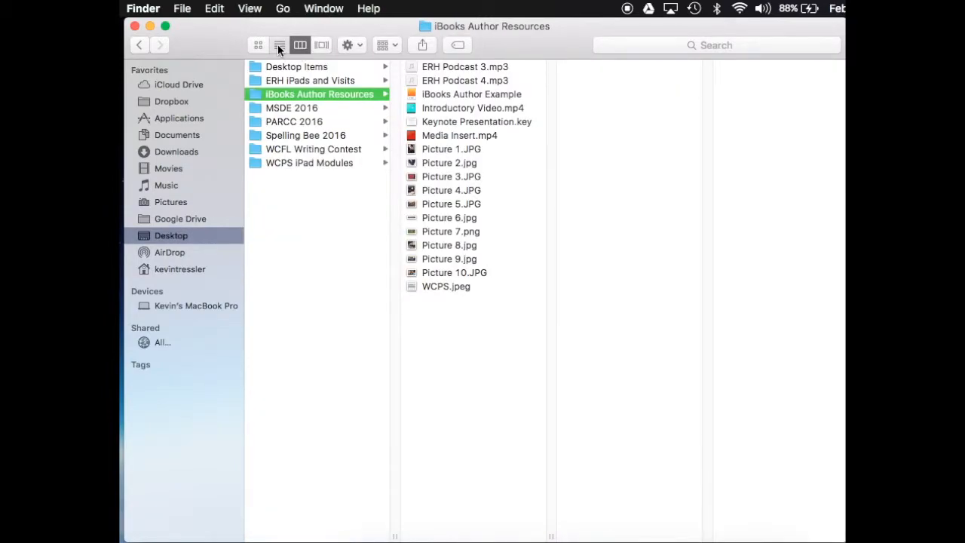
left_click(278, 46)
left_click(301, 45)
Select the WCPS iPad Modules folder and view the actions available for it
left_click(313, 162)
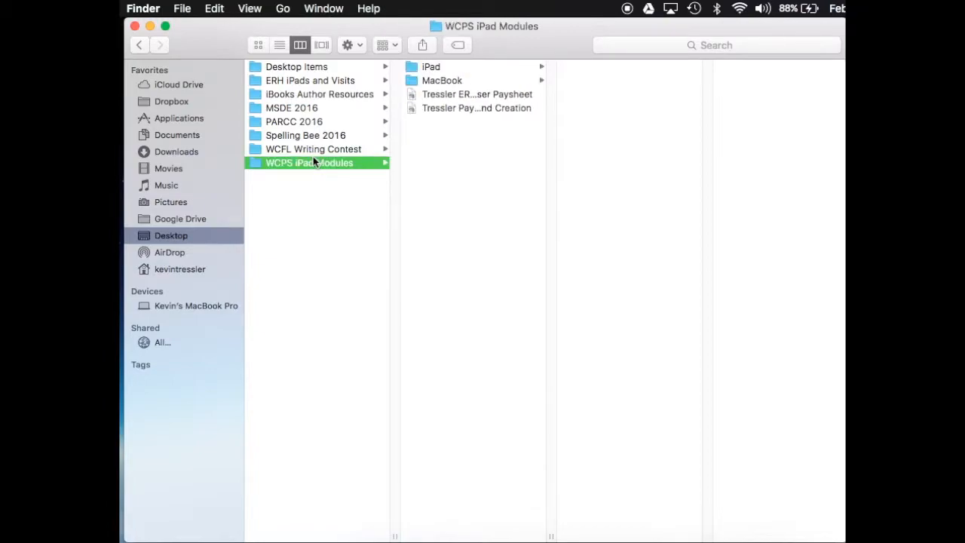
left_click(356, 45)
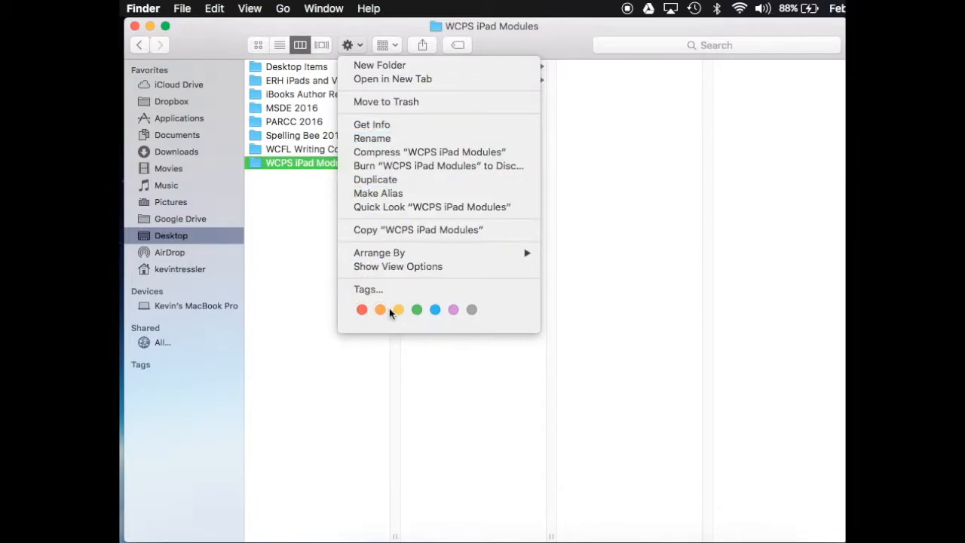
left_click(323, 261)
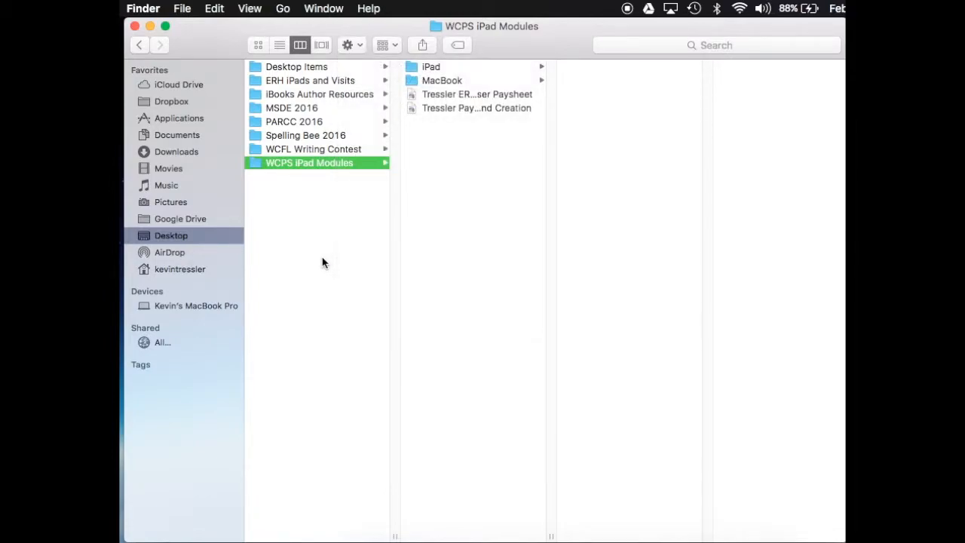
Arrange the folder items by name and by kind, and set the arrangement back to None
left_click(384, 47)
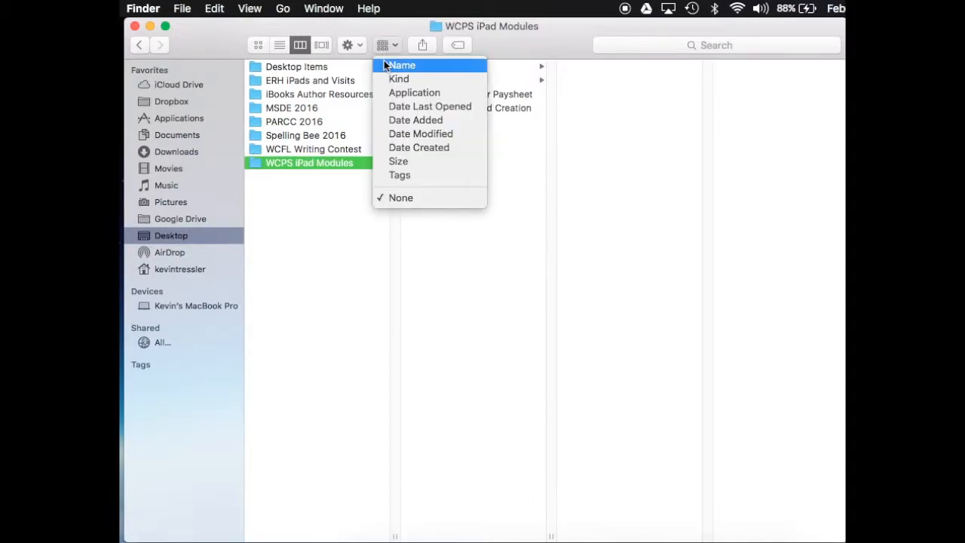
left_click(384, 65)
left_click(388, 48)
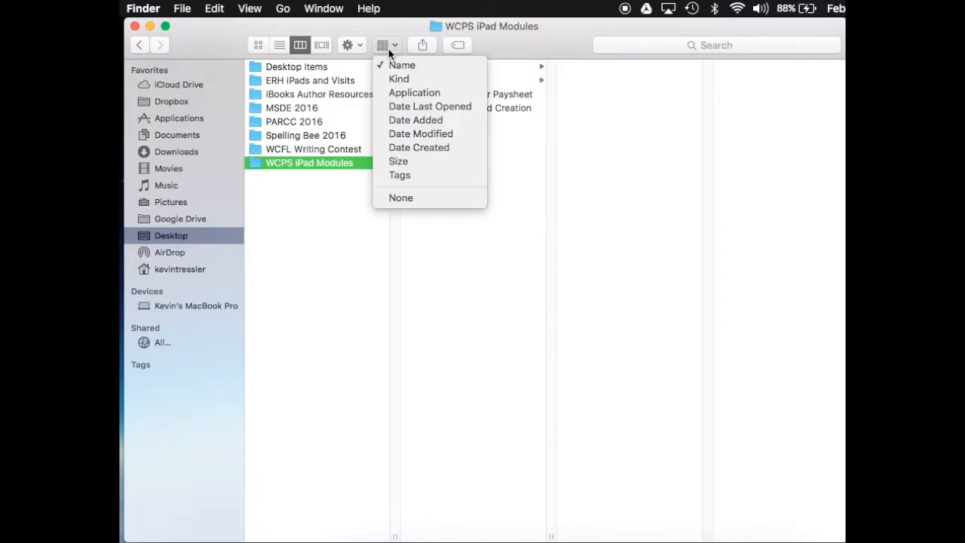
left_click(390, 80)
left_click(387, 47)
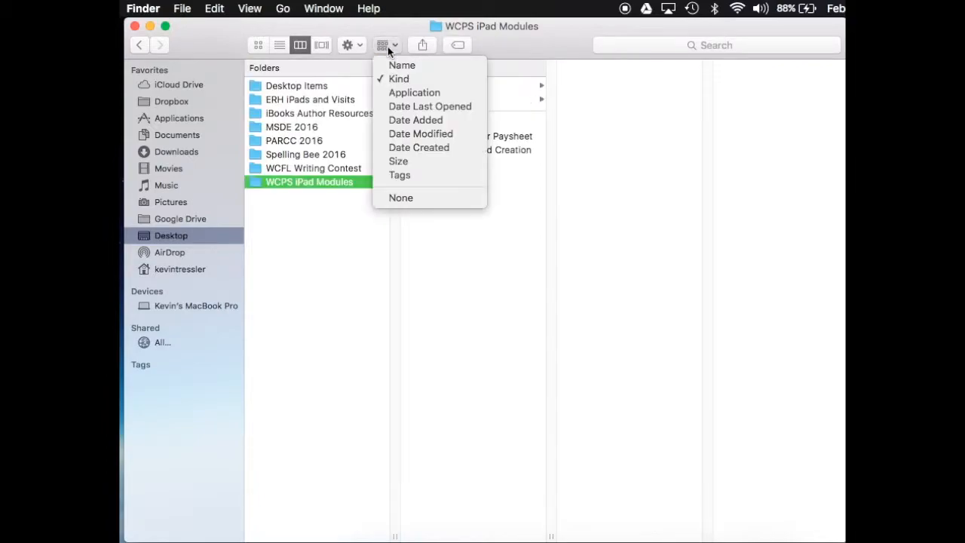
left_click(400, 198)
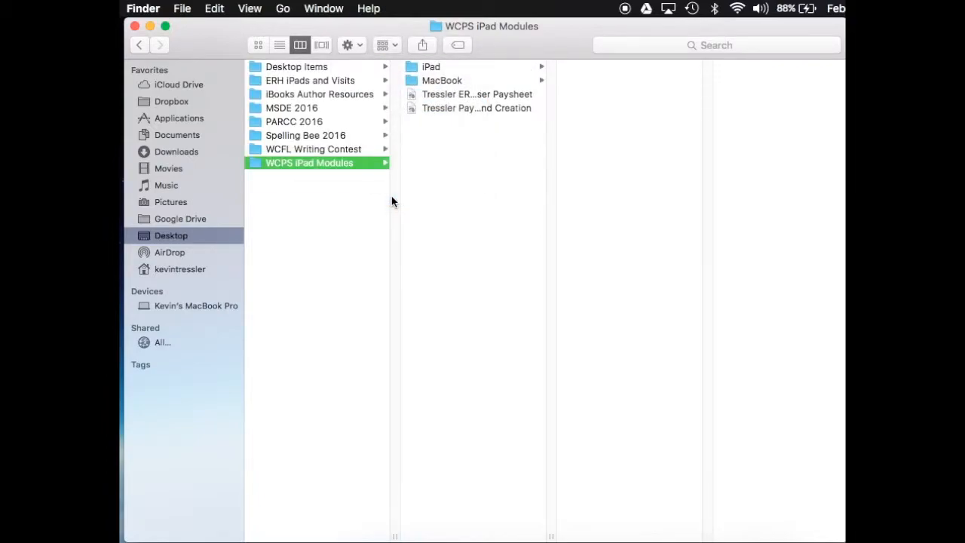
View the sharing and tag options for the WCPS iPad Modules folder and close them without choosing any
left_click(421, 45)
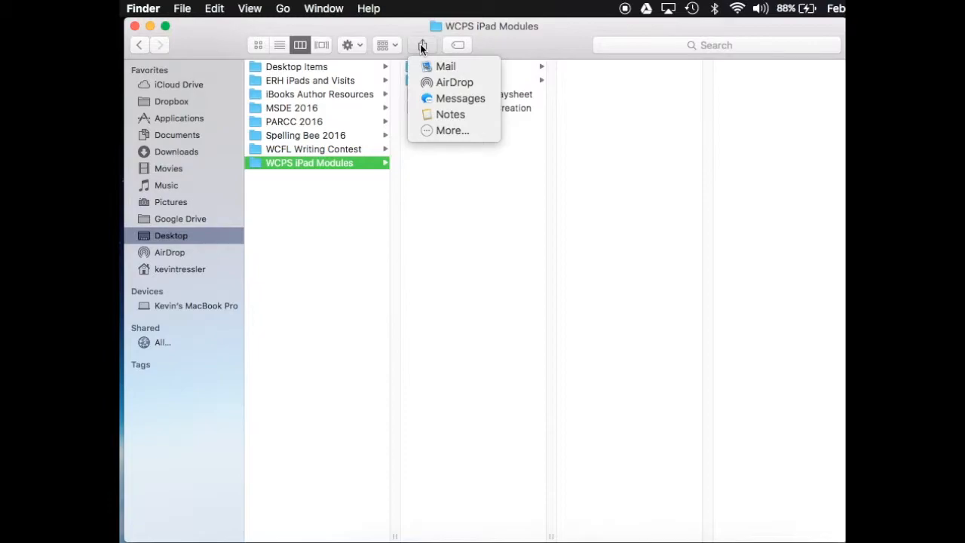
left_click(435, 208)
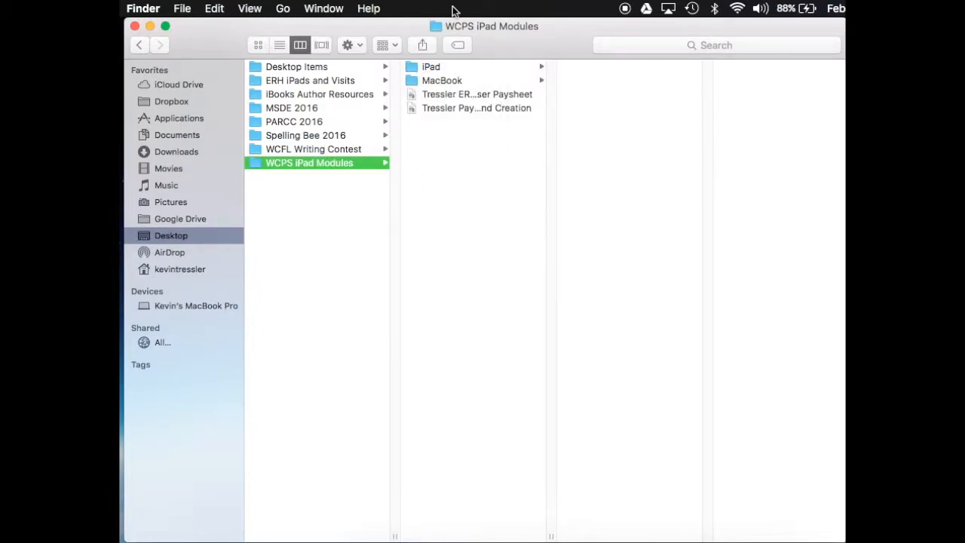
left_click(463, 46)
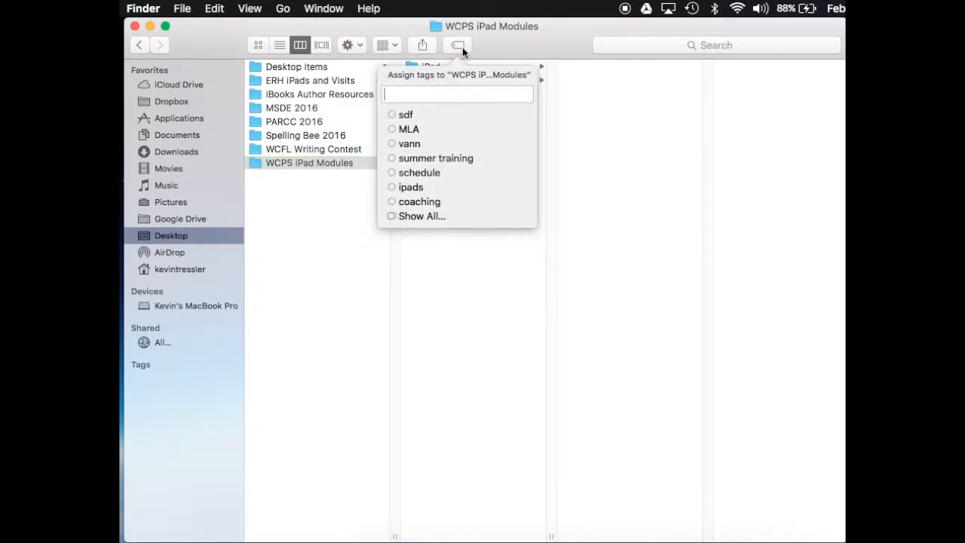
left_click(298, 240)
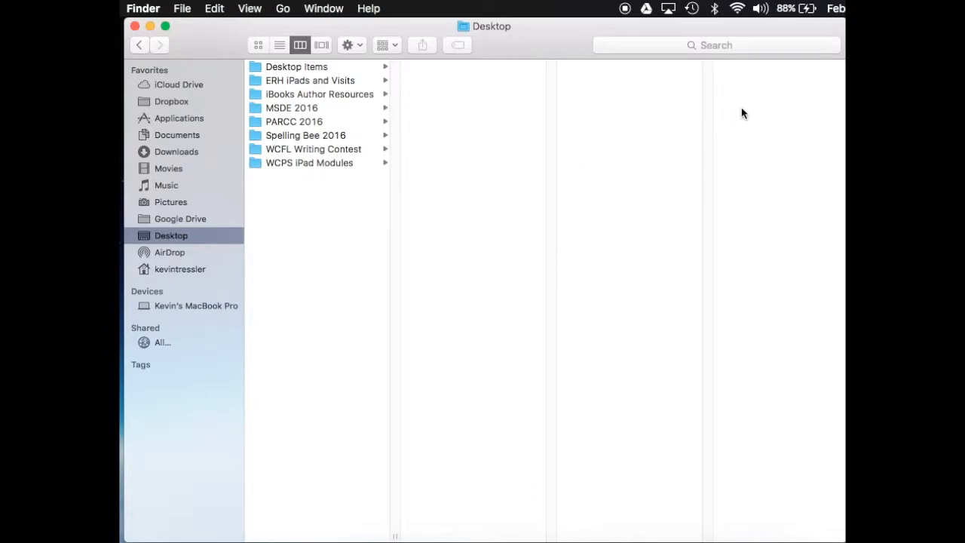
Activate the search field for the Desktop folder and leave it without entering a term
left_click(741, 46)
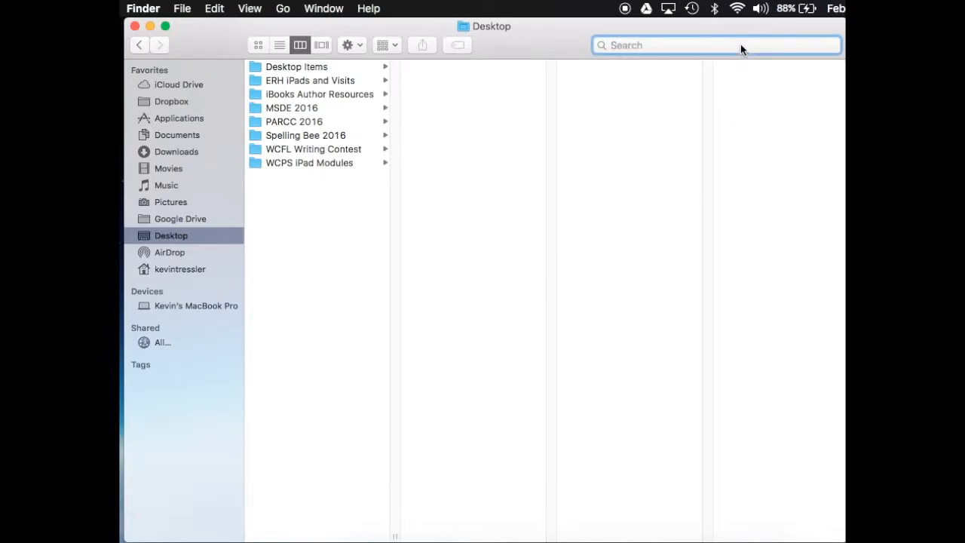
left_click(314, 278)
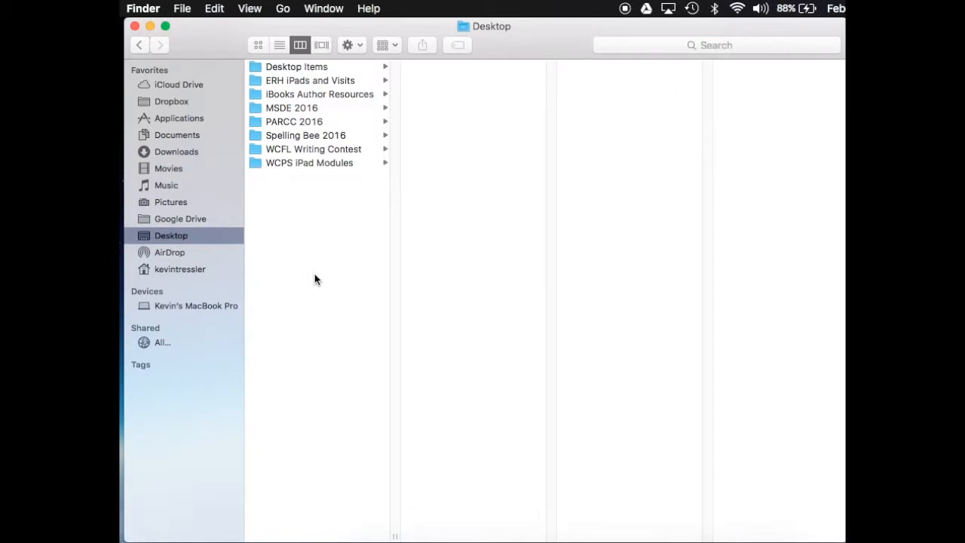